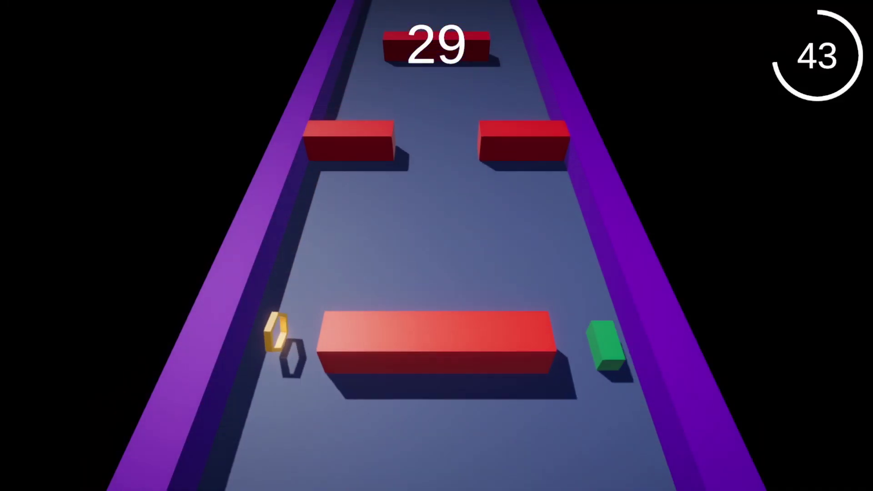
Weave the green block between lanes past the red obstacles until time nearly expires, reaching score 120.
{"action": "key", "text": "Left"}
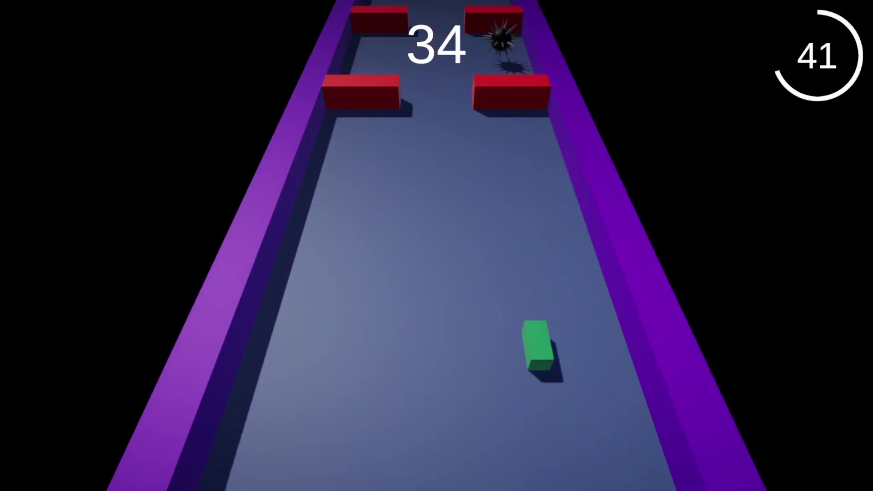
{"action": "key", "text": "Left"}
{"action": "key", "text": "Right"}
{"action": "key", "text": "Left"}
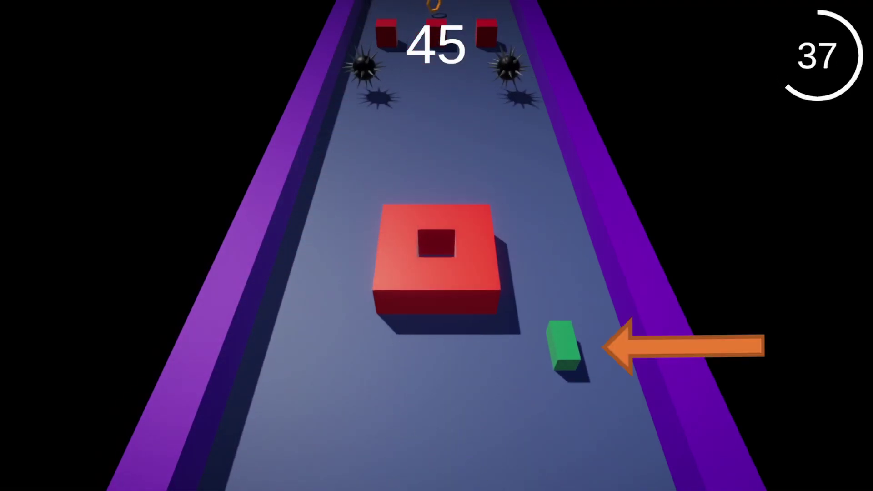
{"action": "key", "text": "Left"}
{"action": "key", "text": "Right"}
{"action": "key", "text": "Left"}
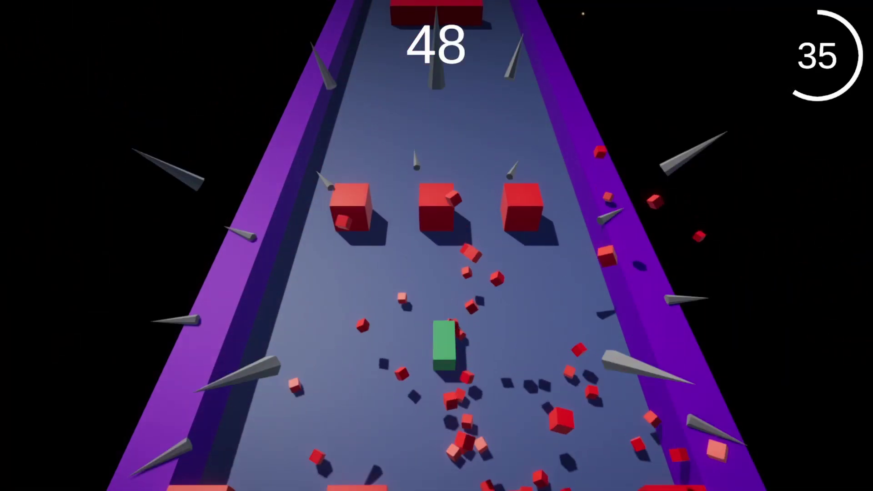
{"action": "key", "text": "Left"}
{"action": "key", "text": "Right"}
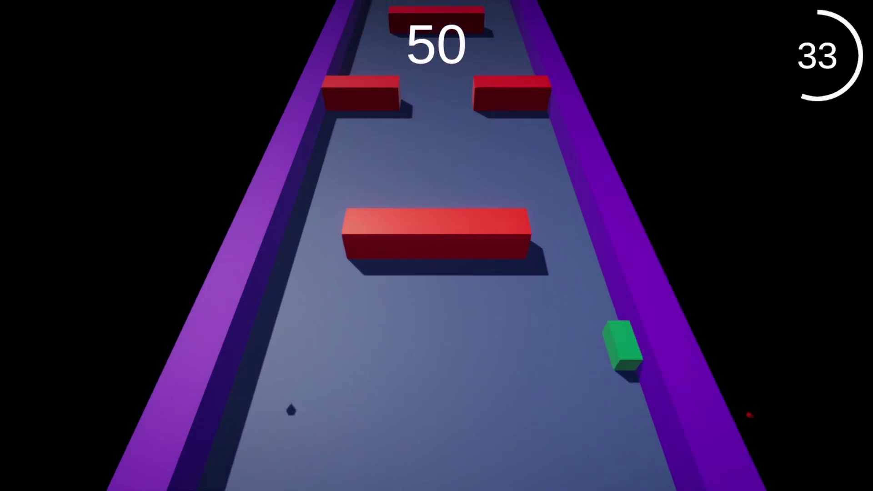
{"action": "key", "text": "Left"}
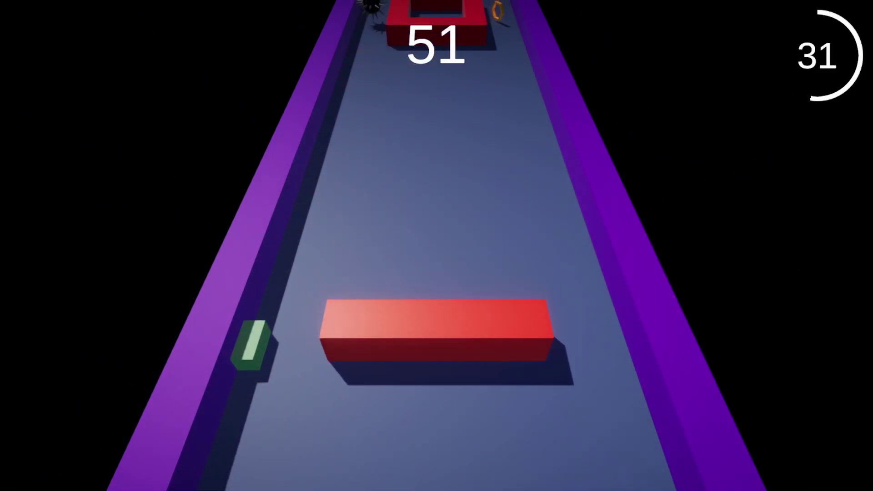
{"action": "key", "text": "Right"}
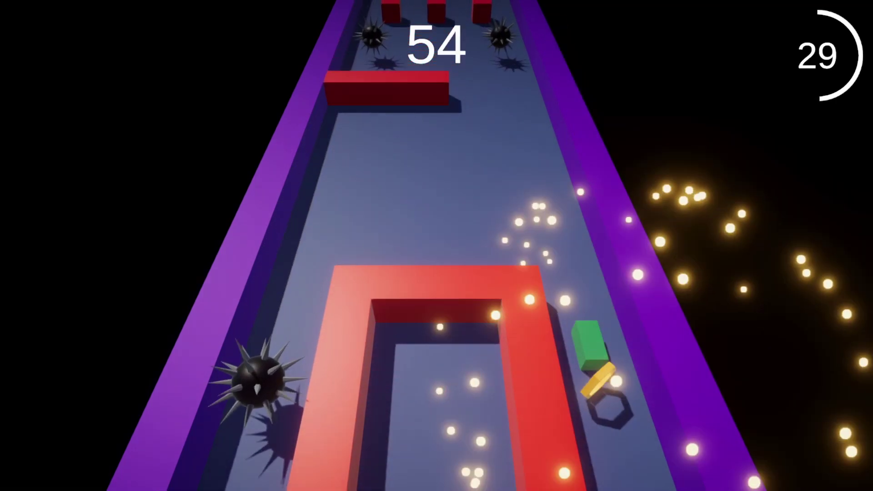
{"action": "key", "text": "Left"}
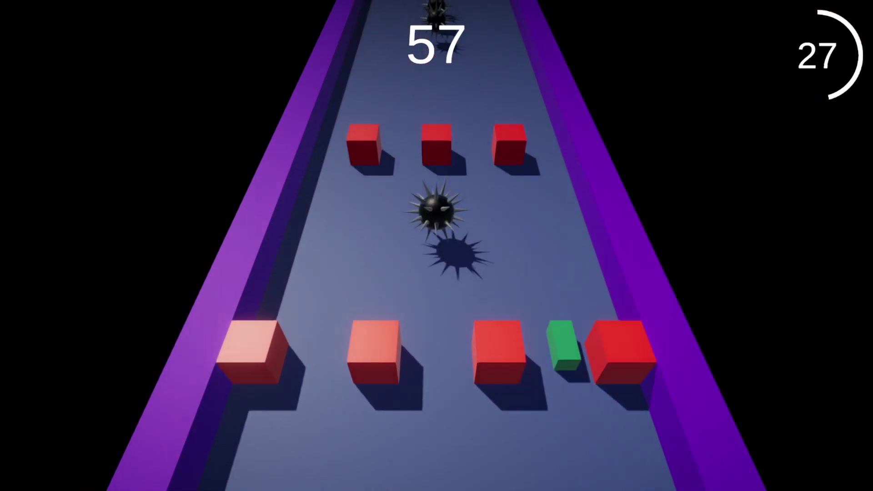
{"action": "key", "text": "Right"}
{"action": "key", "text": "Left"}
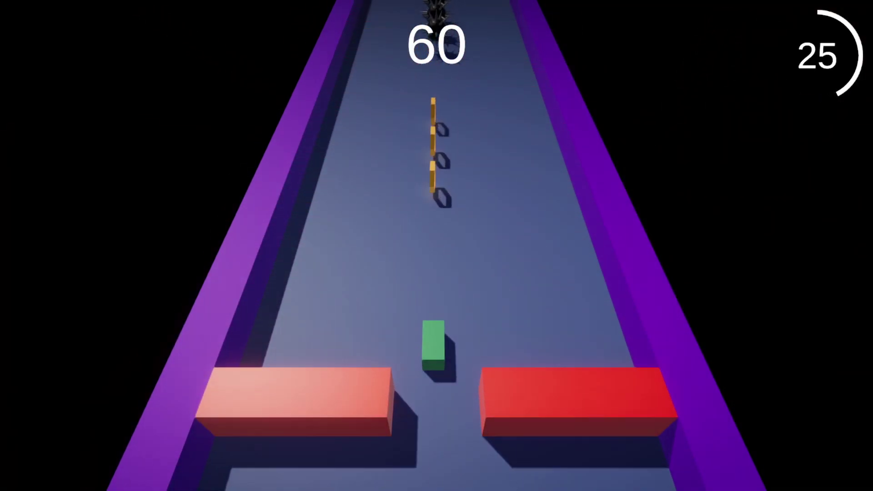
{"action": "key", "text": "Right"}
{"action": "key", "text": "Left"}
{"action": "key", "text": "Right"}
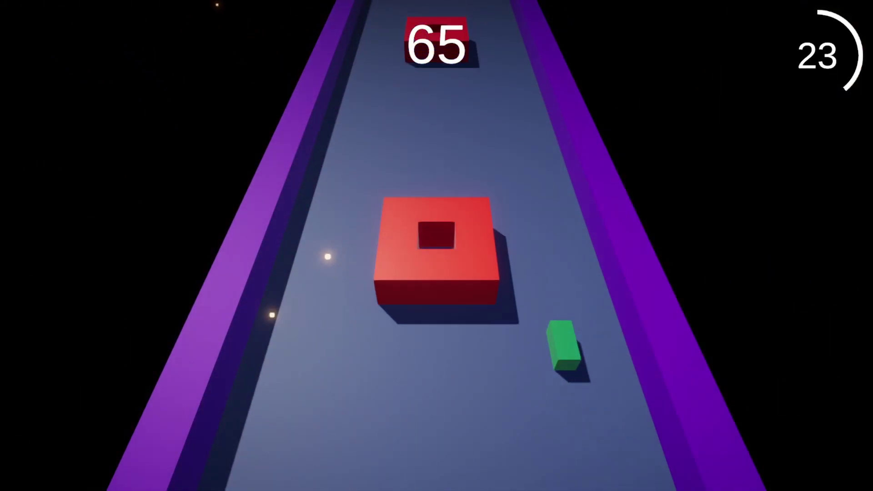
{"action": "key", "text": "Right"}
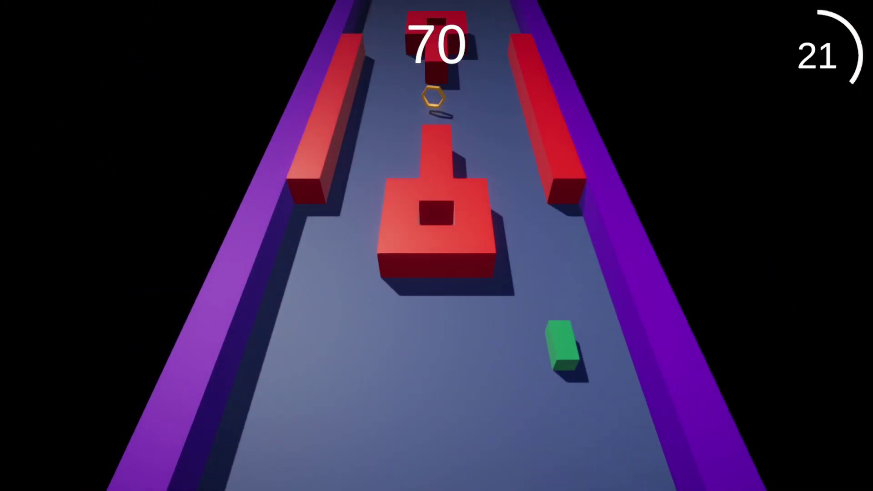
{"action": "key", "text": "Right"}
{"action": "key", "text": "Left"}
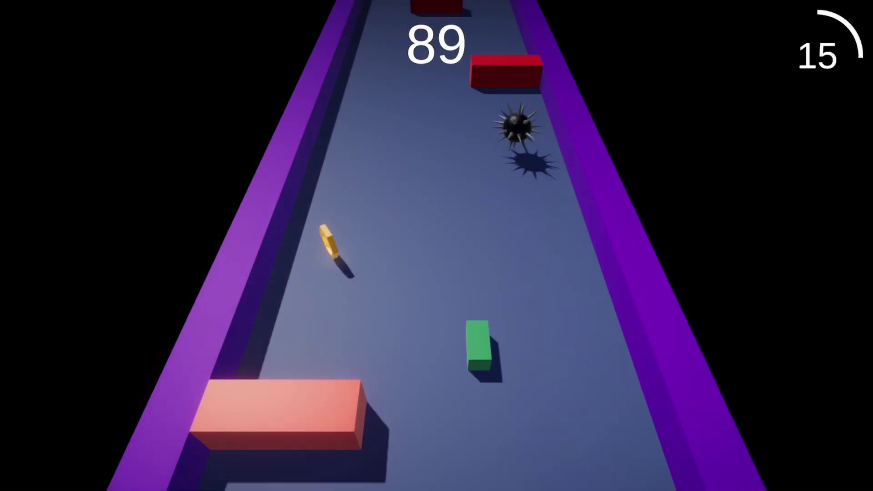
{"action": "key", "text": "Left"}
{"action": "key", "text": "Right"}
{"action": "key", "text": "Left"}
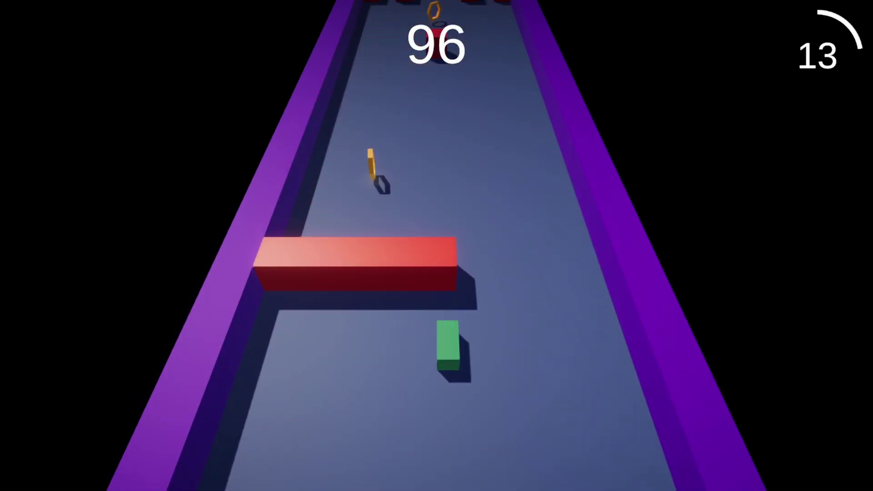
{"action": "key", "text": "Left"}
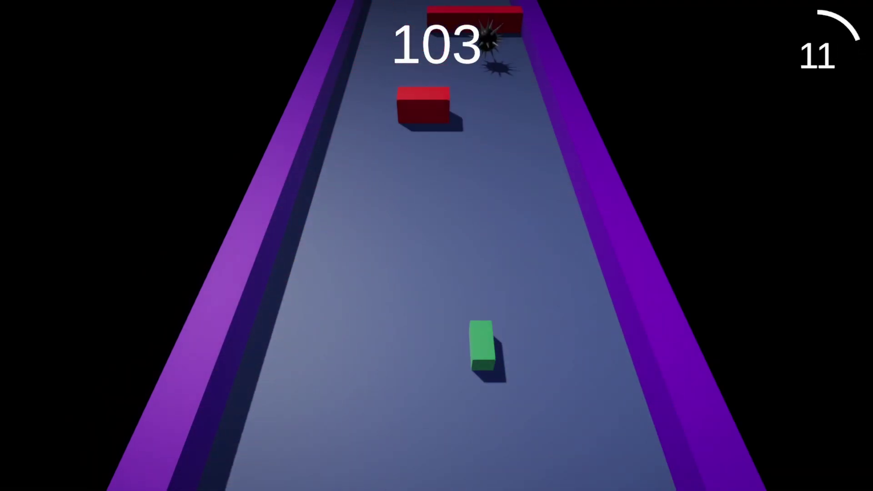
{"action": "key", "text": "Left"}
{"action": "key", "text": "Right"}
{"action": "key", "text": "Left"}
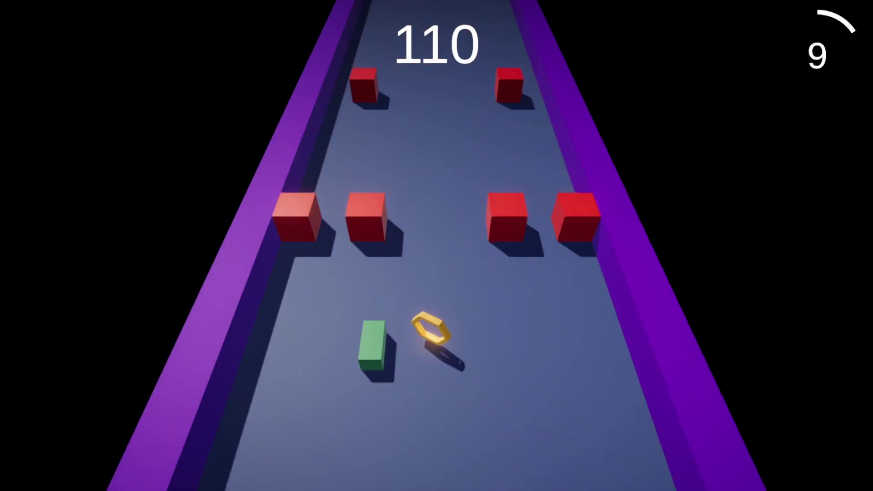
{"action": "key", "text": "Left"}
{"action": "key", "text": "Right"}
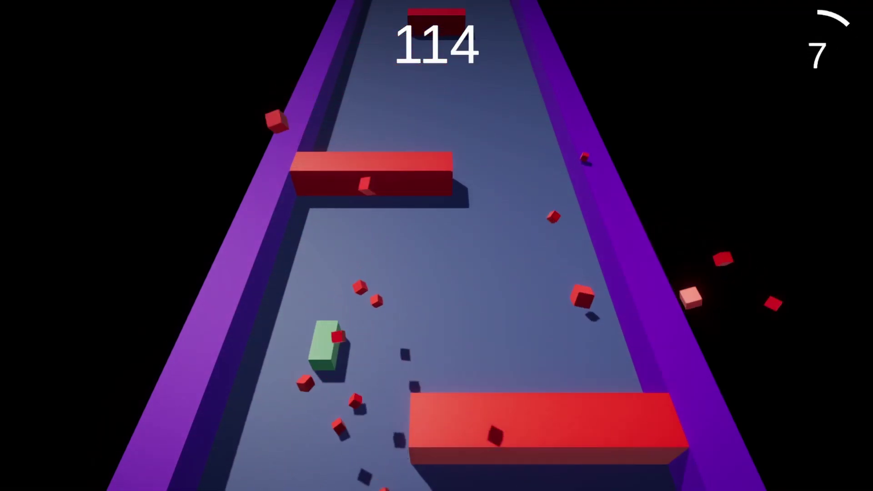
{"action": "key", "text": "Right"}
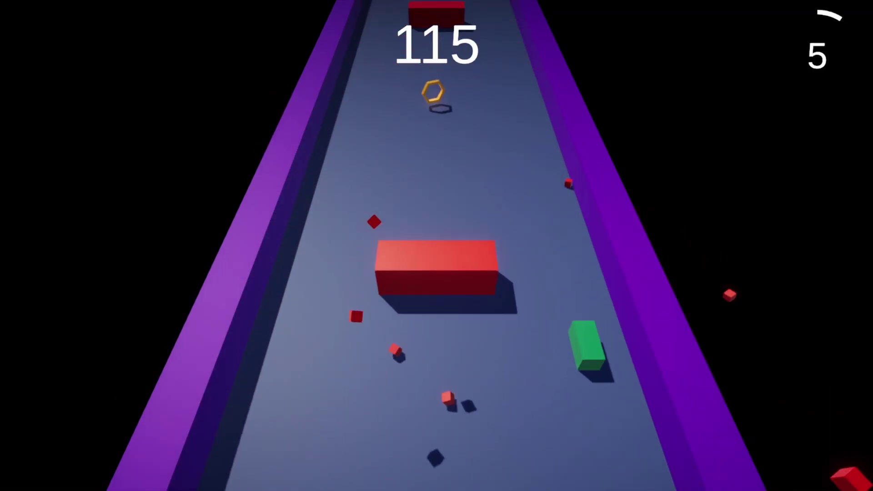
{"action": "key", "text": "Left"}
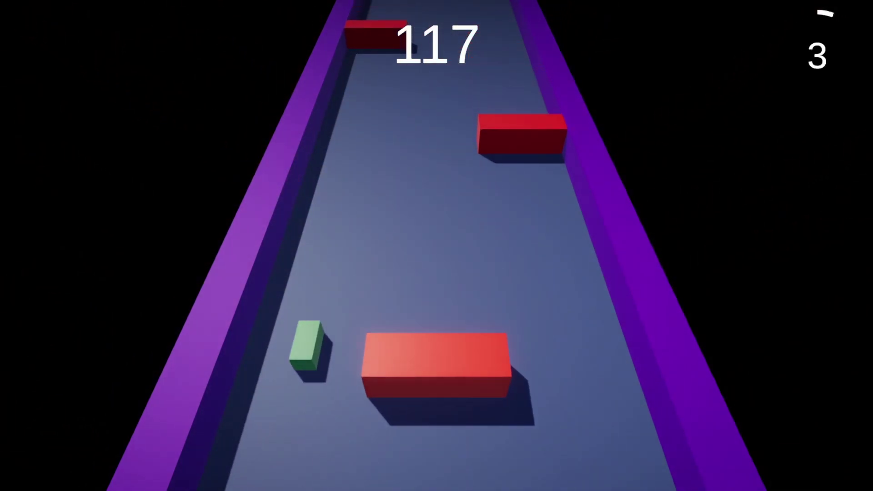
{"action": "key", "text": "Right"}
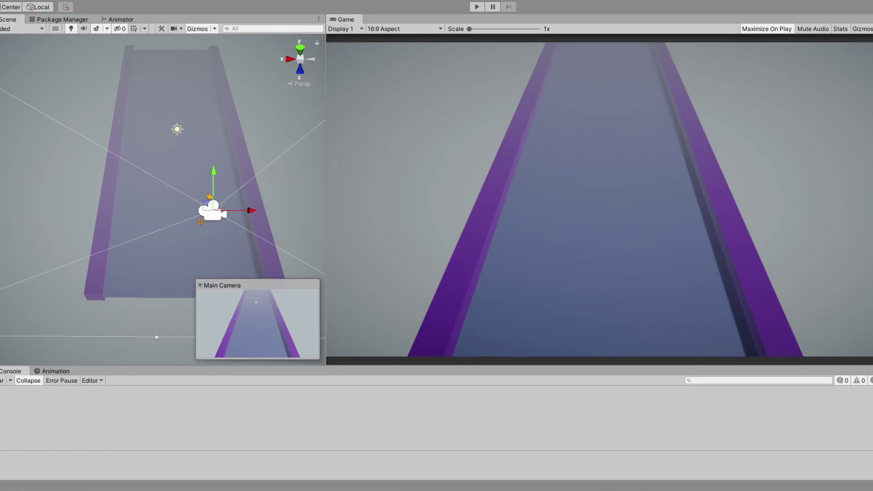
Add a new cube 3D object onto the track from the Hierarchy context menu.
{"action": "right_click", "coordinate": [25, 342]}
{"action": "mouse_move", "coordinate": [20, 231]}
{"action": "left_click", "coordinate": [63, 232]}
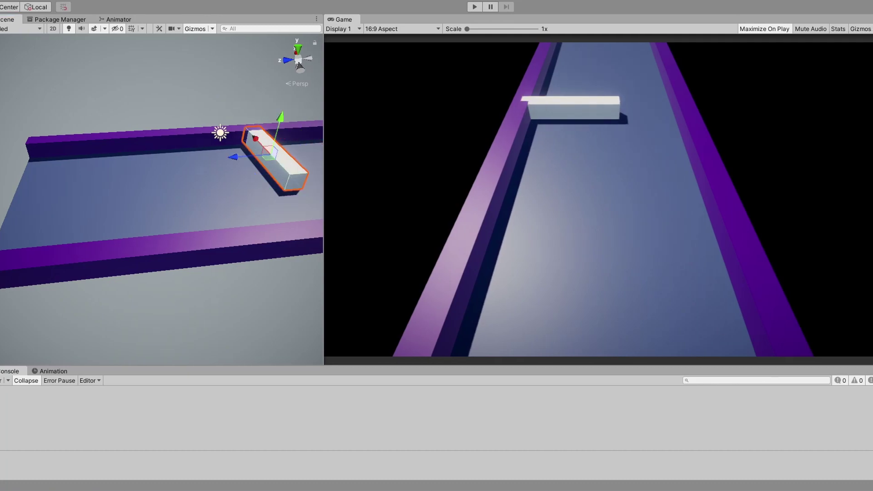
Duplicate the red obstacle, then add a Move() method that reads the Horizontal input axis.
{"action": "key", "text": "ctrl+d"}
{"action": "key", "text": "ctrl+d"}
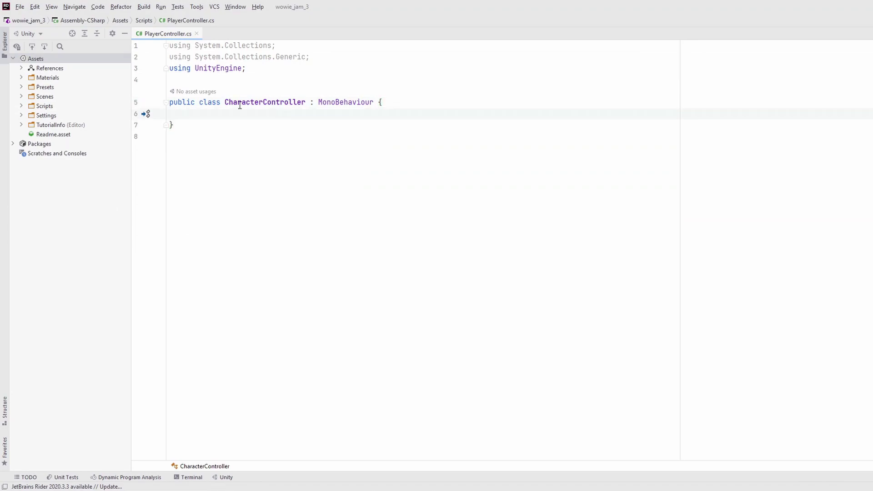
{"action": "type", "text": "Move();"}
{"action": "key", "text": "alt+Return"}
{"action": "key", "text": "Return"}
{"action": "key", "text": "ctrl+alt+v"}
{"action": "key", "text": "Return"}
{"action": "key", "text": "ctrl+shift+Return"}
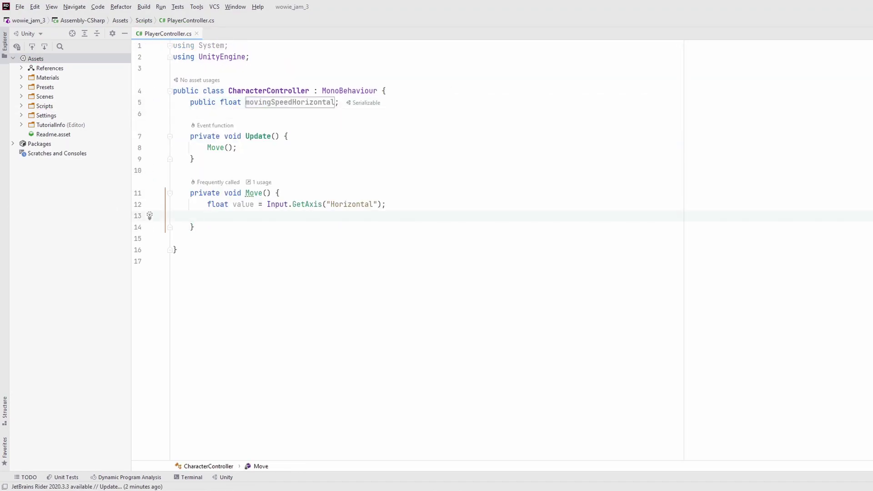
Fix the Translate call and add a boundary check clamping position.x to 4.
{"action": "key", "text": "BackSpace"}
{"action": "key", "text": "BackSpace"}
{"action": "key", "text": "ctrl+shift+Return"}
{"action": "type", "text": "if (transform.position.x > 4) {"}
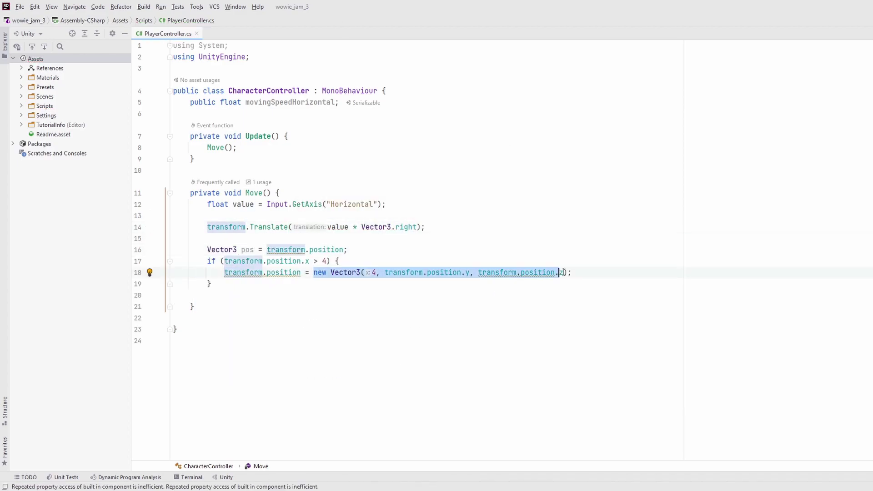
{"action": "type", "text": "pos"}
{"action": "key", "text": "Home"}
{"action": "type", "text": "pos.x = 4;"}
{"action": "key", "text": "Return"}
{"action": "key", "text": "Down"}
Begin the else-if branch for the opposite boundary and clear the vertical Translate arguments.
{"action": "key", "text": "End"}
{"action": "type", "text": "else if (transform.po"}
{"action": "key", "text": "Left"}
{"action": "key", "text": "Left"}
{"action": "key", "text": "Left"}
{"action": "key", "text": "Left"}
{"action": "key", "text": "Left"}
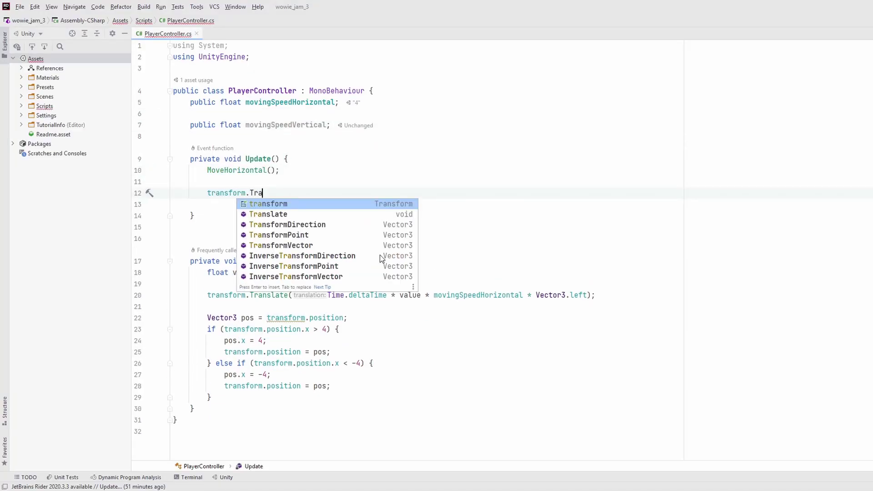
{"action": "key", "text": "ctrl+z"}
{"action": "key", "text": "ctrl+z"}
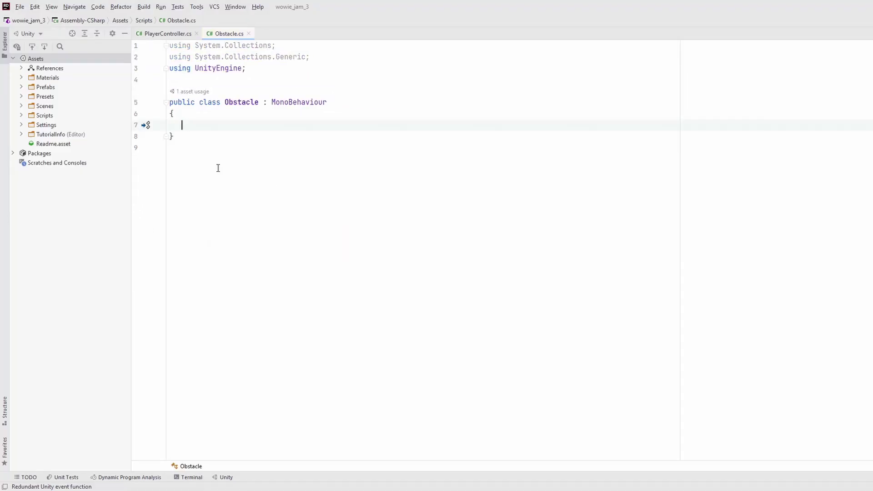
Declare obstacleKilledPrefab, add OnTriggerEnter with Instantiate at transform.position and Destroy(gameObject).
{"action": "type", "text": "public GameObject obstacleKilledPrefab;"}
{"action": "key", "text": "Return"}
{"action": "key", "text": "Return"}
{"action": "type", "text": "private void OnTriggerEnter(Collider other) {"}
{"action": "key", "text": "Return"}
{"action": "type", "text": "if (other.CompareTag(\"Obs"}
{"action": "type", "text": "Instantiate(obstacleKilledPrefab"}
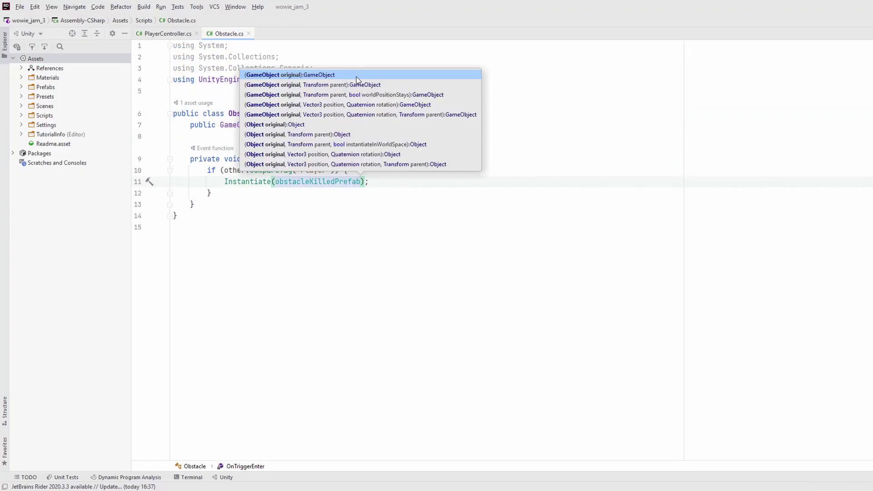
{"action": "type", "text": ", transform.position, Quaternion.identity);"}
{"action": "key", "text": "Return"}
{"action": "type", "text": "Destroy(gameObject);"}
{"action": "left_click", "coordinate": [515, 122]}
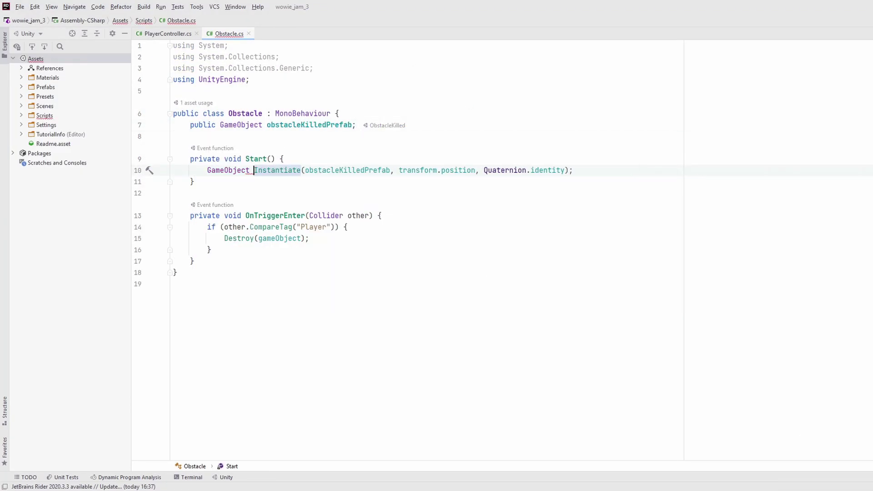
Complete the obstacleKilledPrefab field declaration and orbit the Scene view around the ObstacleKilled cubes.
{"action": "type", "text": "obstacleKilledPrefab;"}
{"action": "key", "text": "Return"}
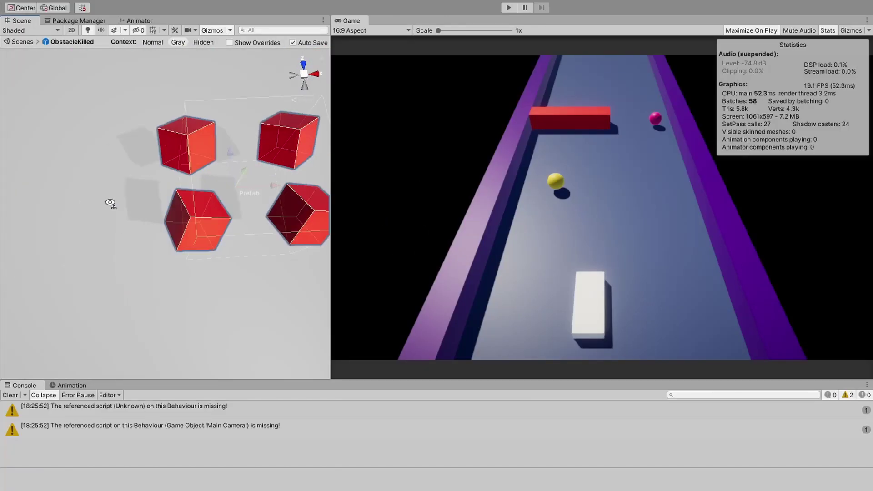
{"action": "left_click_drag", "start_coordinate": [110, 203], "coordinate": [177, 182], "text": "alt"}
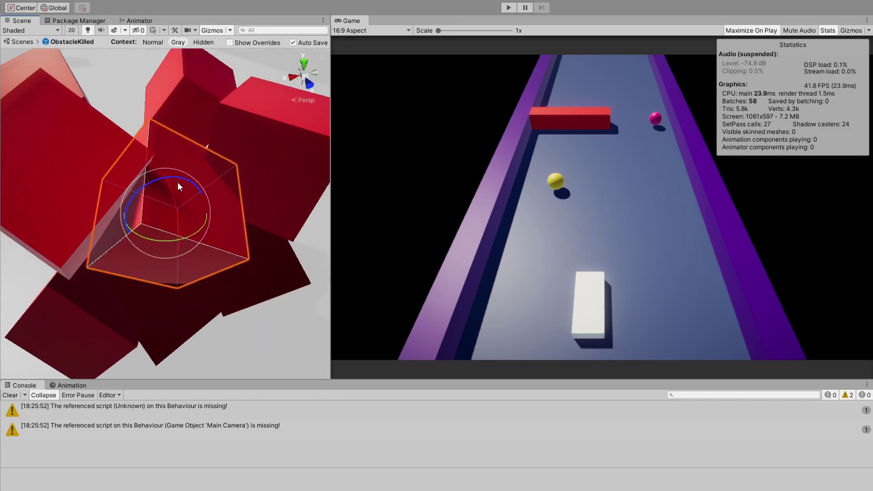
{"action": "scroll", "coordinate": [177, 182], "scroll_direction": "down", "scroll_amount": 5}
{"action": "scroll", "coordinate": [136, 259], "scroll_direction": "up", "scroll_amount": 5}
{"action": "scroll", "coordinate": [137, 259], "scroll_direction": "down", "scroll_amount": 5}
{"action": "scroll", "coordinate": [118, 223], "scroll_direction": "up", "scroll_amount": 6}
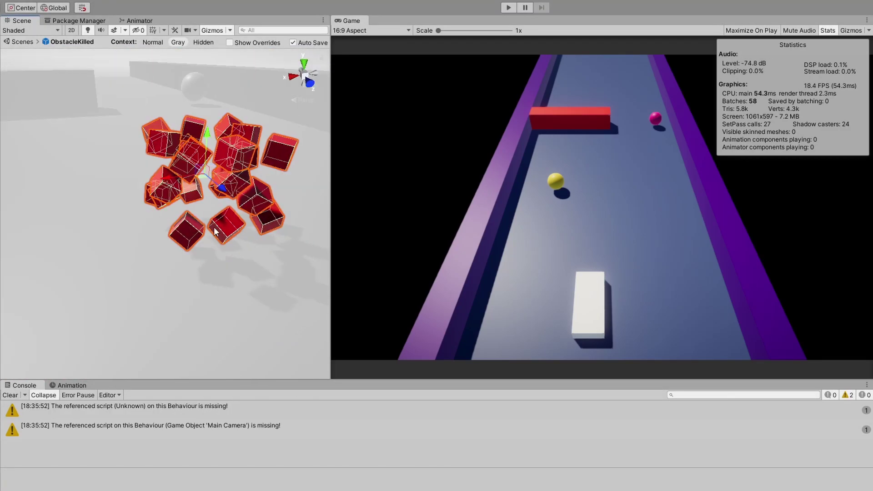
Play the game, inspect the scattered red shard cluster from around it, then stop play mode.
{"action": "left_click", "coordinate": [22, 7]}
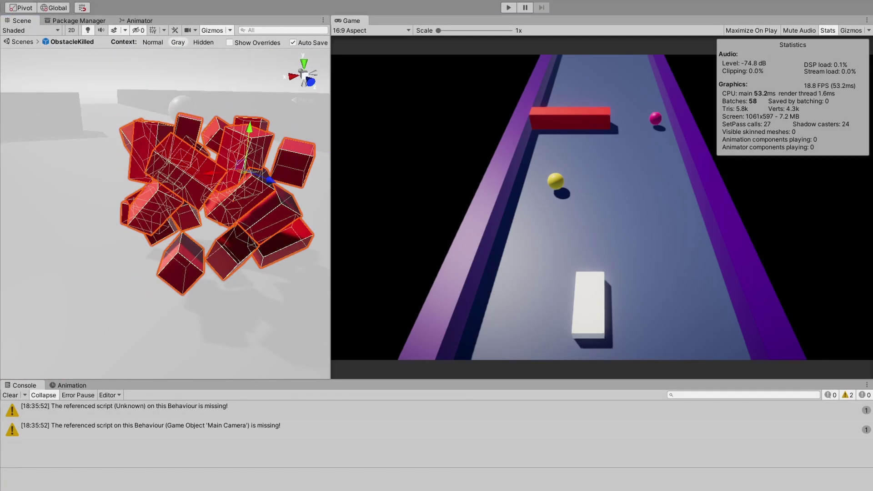
{"action": "scroll", "coordinate": [177, 181], "scroll_direction": "down", "scroll_amount": 3}
{"action": "scroll", "coordinate": [200, 221], "scroll_direction": "up", "scroll_amount": 2}
{"action": "scroll", "coordinate": [200, 222], "scroll_direction": "up", "scroll_amount": 3}
{"action": "scroll", "coordinate": [200, 222], "scroll_direction": "down", "scroll_amount": 4}
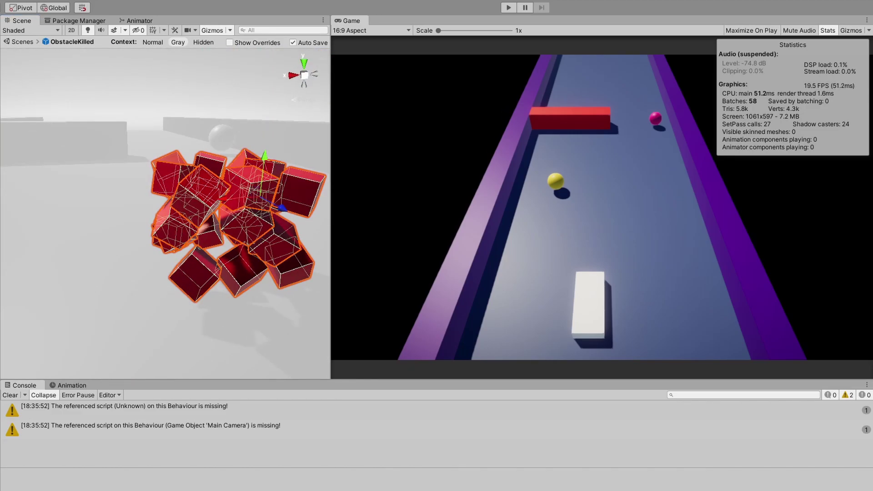
{"action": "left_click_drag", "start_coordinate": [68, 150], "coordinate": [262, 232]}
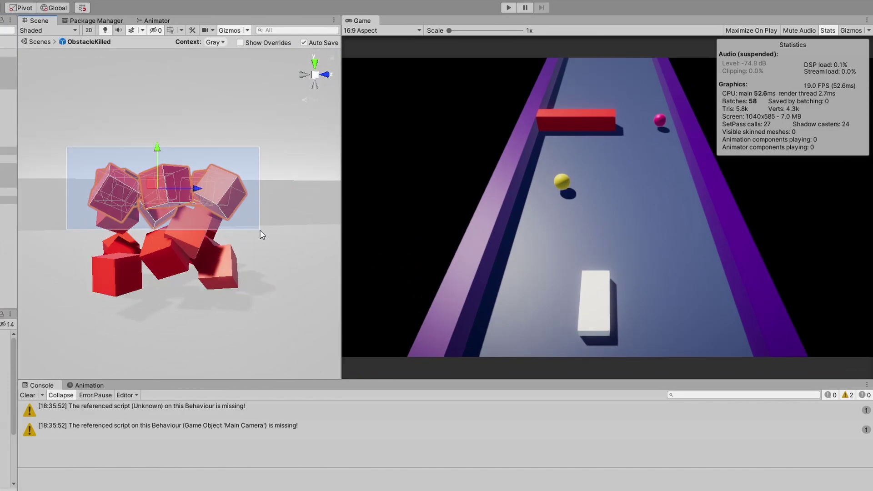
{"action": "left_click_drag", "start_coordinate": [263, 231], "coordinate": [334, 282], "text": "alt"}
{"action": "scroll", "coordinate": [239, 129], "scroll_direction": "down", "scroll_amount": 3}
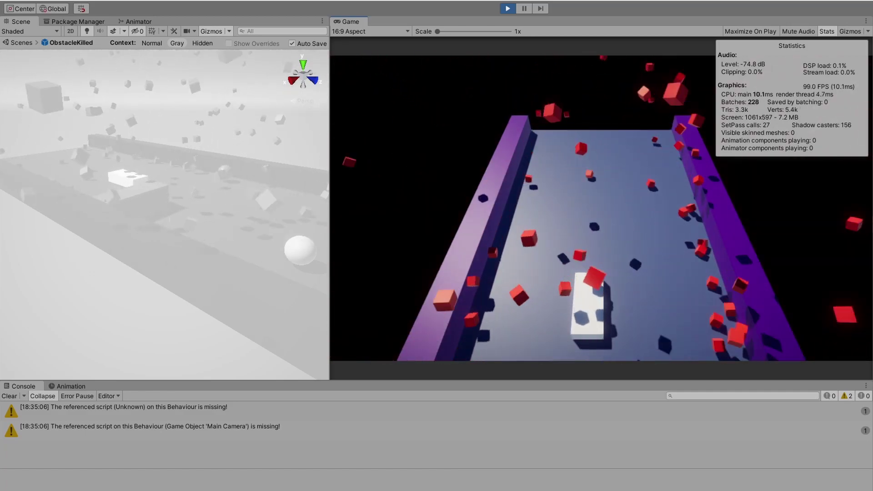
{"action": "key", "text": "ctrl+p"}
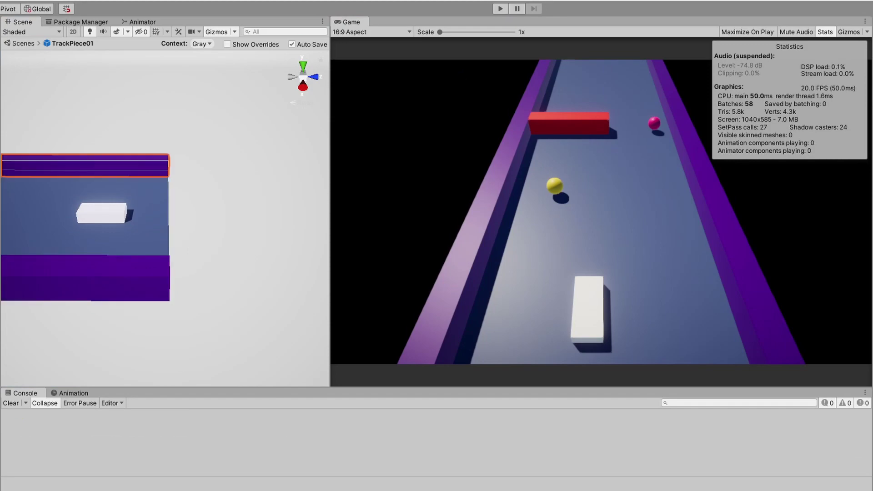
Select a red obstacle bar on the track.
{"action": "left_click", "coordinate": [151, 162]}
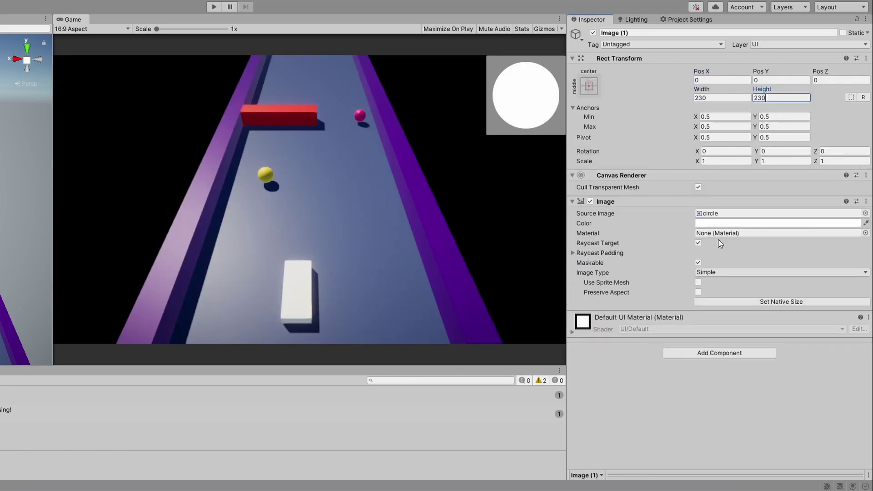
Set the ring's radial fill amount to 0, then play-test by steering the player block left and right.
{"action": "left_click_drag", "start_coordinate": [709, 302], "coordinate": [688, 303]}
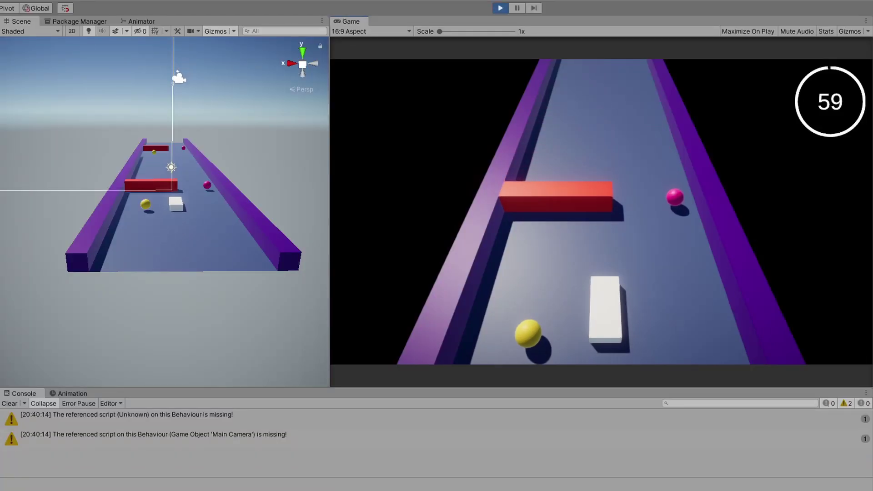
{"action": "key", "text": "Left"}
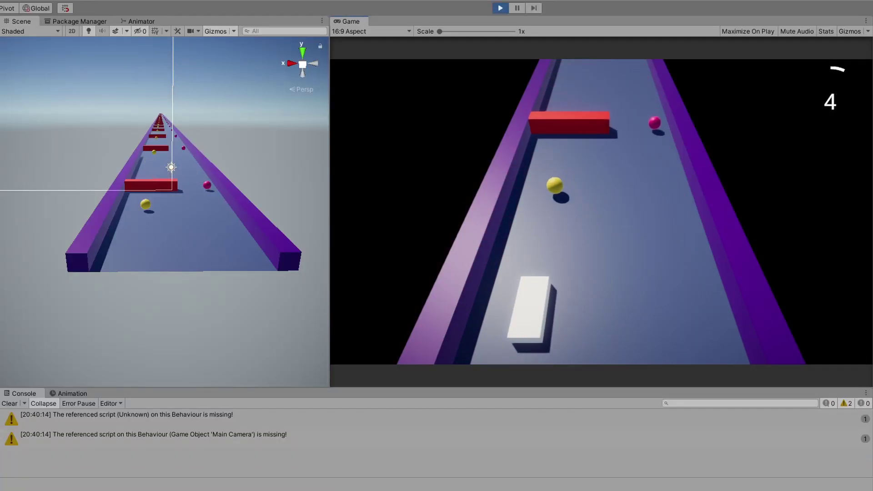
{"action": "key", "text": "Right"}
{"action": "key", "text": "Left"}
{"action": "key", "text": "Right"}
{"action": "key", "text": "Left"}
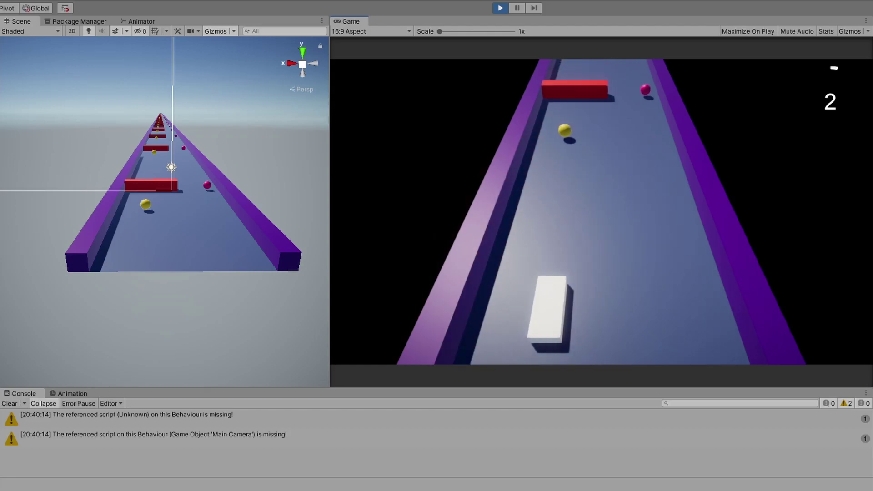
{"action": "key", "text": "Right"}
{"action": "key", "text": "Right"}
{"action": "key", "text": "Left"}
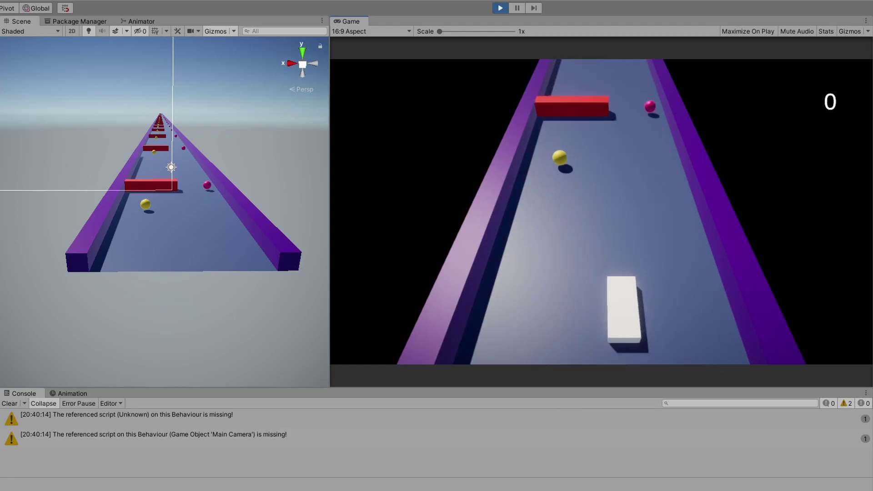
{"action": "key", "text": "Right"}
{"action": "key", "text": "Right"}
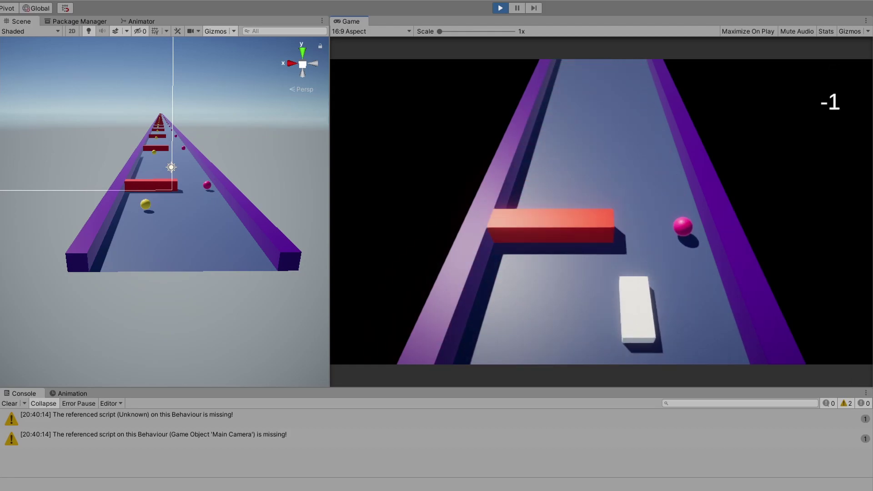
{"action": "key", "text": "Left"}
{"action": "key", "text": "Right"}
{"action": "key", "text": "Left"}
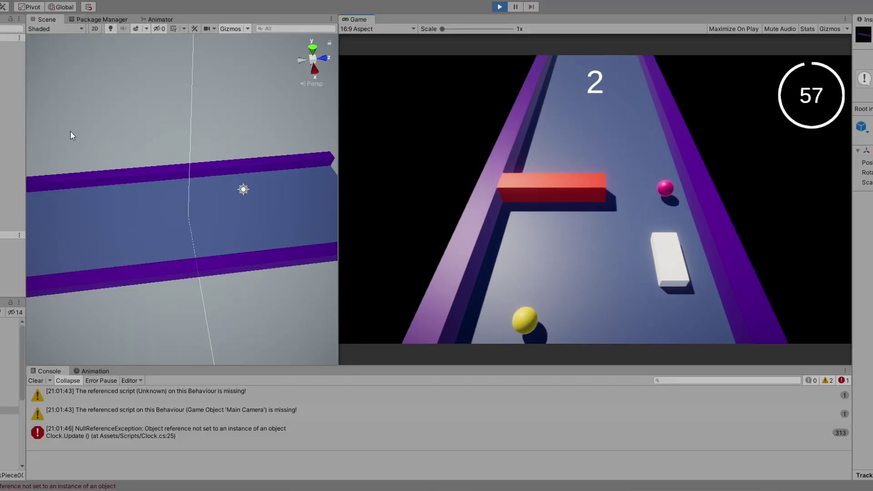
{"action": "key", "text": "Left"}
Finish the play test, then select a spike on the SlowDown ball with local handles and frame it.
{"action": "key", "text": "Right"}
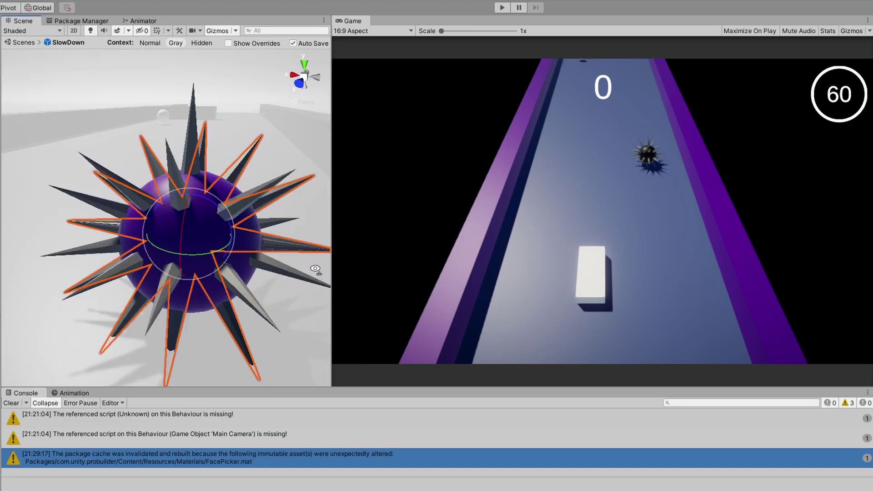
{"action": "left_click", "coordinate": [234, 296]}
{"action": "key", "text": "x"}
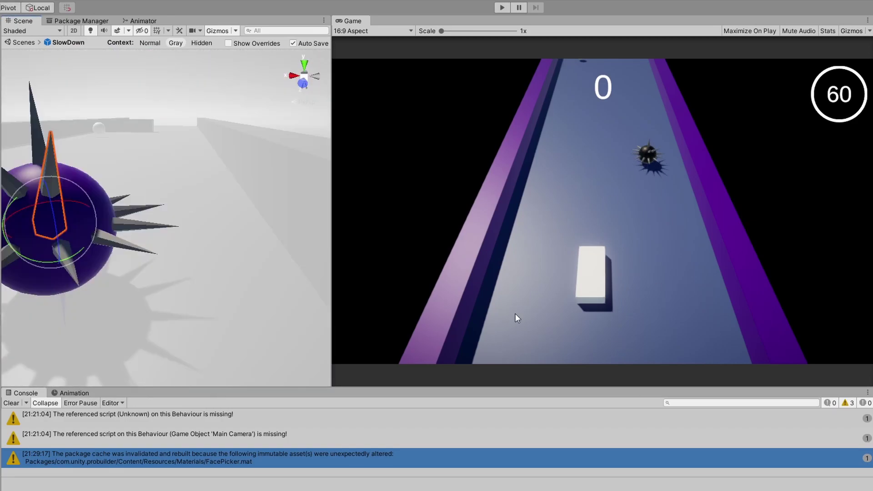
{"action": "key", "text": "f"}
{"action": "left_click_drag", "start_coordinate": [191, 195], "coordinate": [287, 159], "text": "alt"}
Select another spike and toggle its handle position, then return to the scene and reopen SlowDown.
{"action": "left_click", "coordinate": [182, 209]}
{"action": "left_click", "coordinate": [193, 226]}
{"action": "key", "text": "z"}
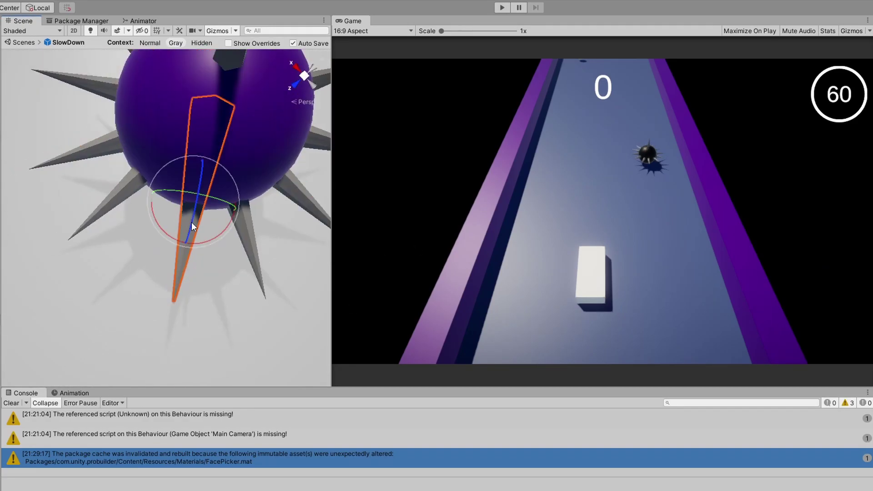
{"action": "key", "text": "z"}
{"action": "left_click_drag", "start_coordinate": [193, 226], "coordinate": [191, 119], "text": "alt"}
{"action": "left_click", "coordinate": [20, 42]}
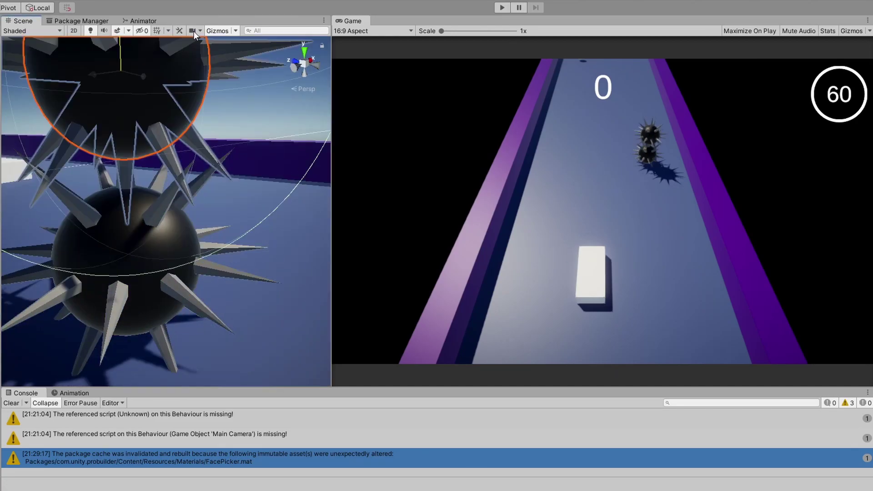
{"action": "left_click_drag", "start_coordinate": [193, 31], "coordinate": [255, 202], "text": "alt"}
{"action": "double_click", "coordinate": [217, 51]}
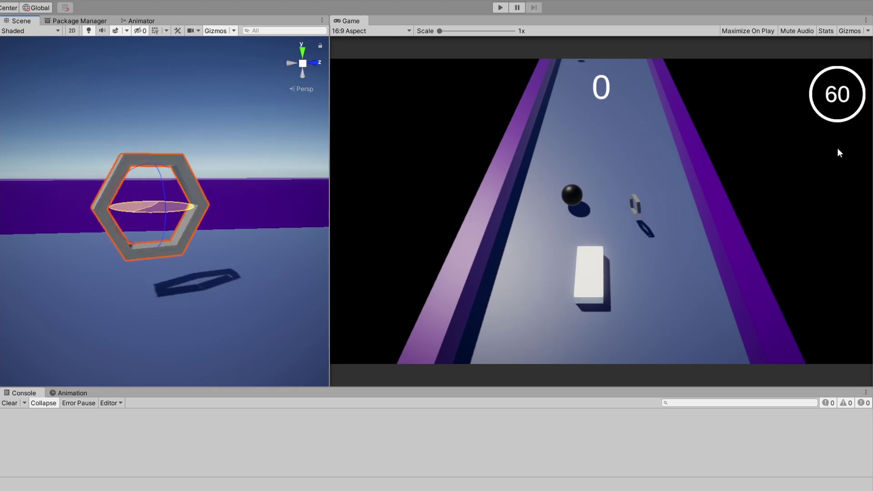
Add a point light above the hexagon pickup and view it glowing from a new angle.
{"action": "left_click", "coordinate": [41, 426]}
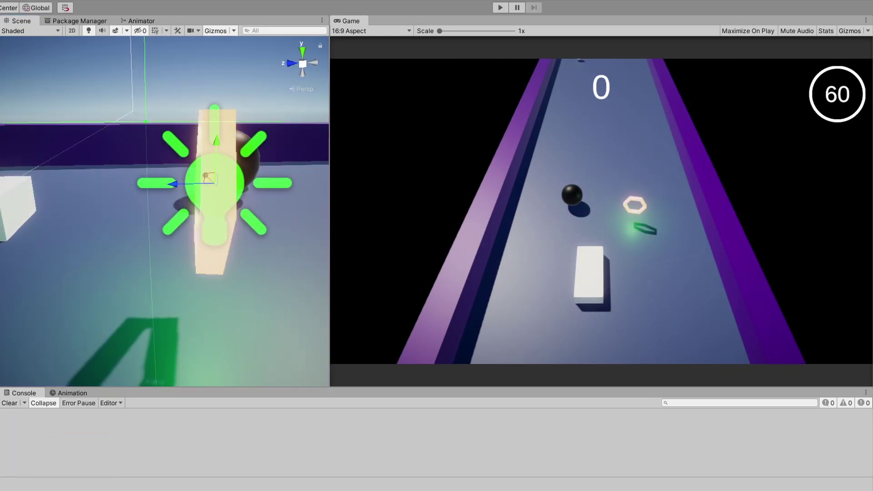
{"action": "left_click_drag", "start_coordinate": [54, 209], "coordinate": [246, 273], "text": "alt"}
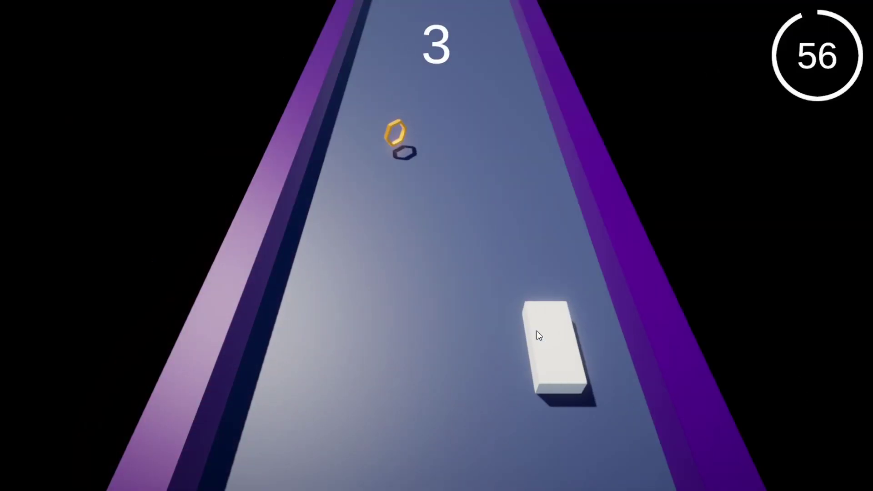
Steer the player block right and then back left during play.
{"action": "key", "text": "Right"}
{"action": "key", "text": "Right"}
{"action": "key", "text": "Left"}
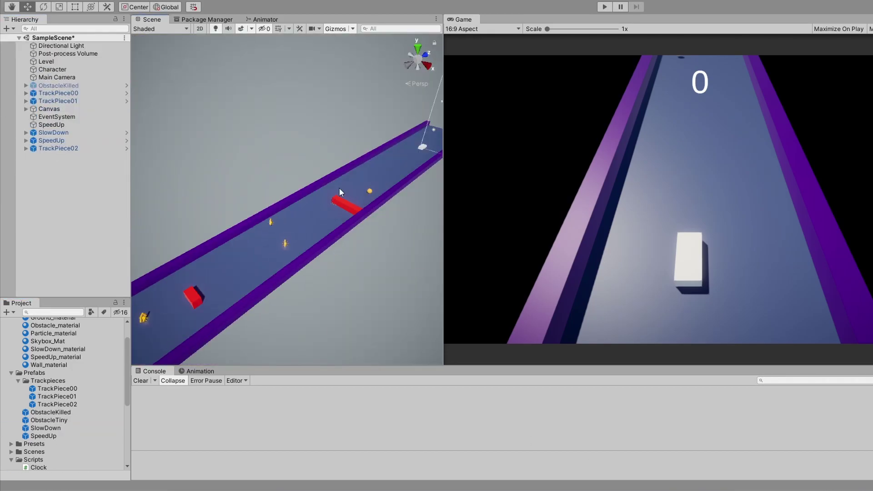
Orbit over the level track, then run a short play test and stop it.
{"action": "left_click_drag", "start_coordinate": [339, 188], "coordinate": [275, 245], "text": "alt"}
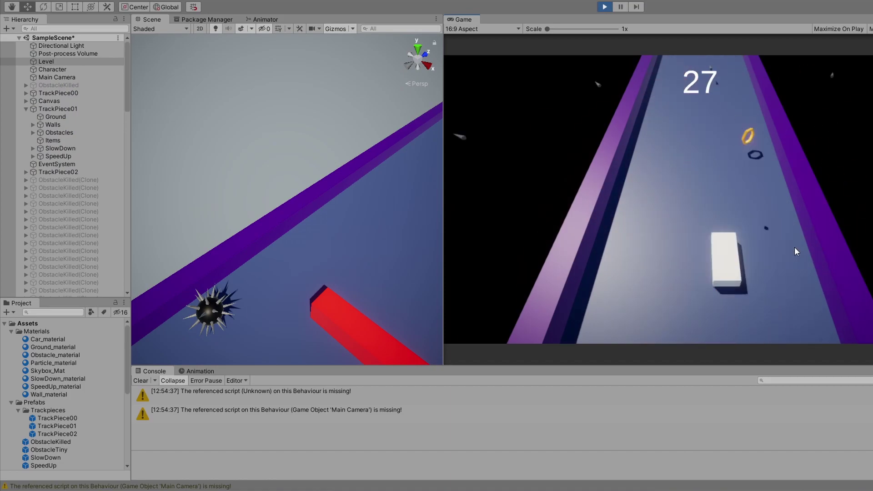
{"action": "key", "text": "ctrl+p"}
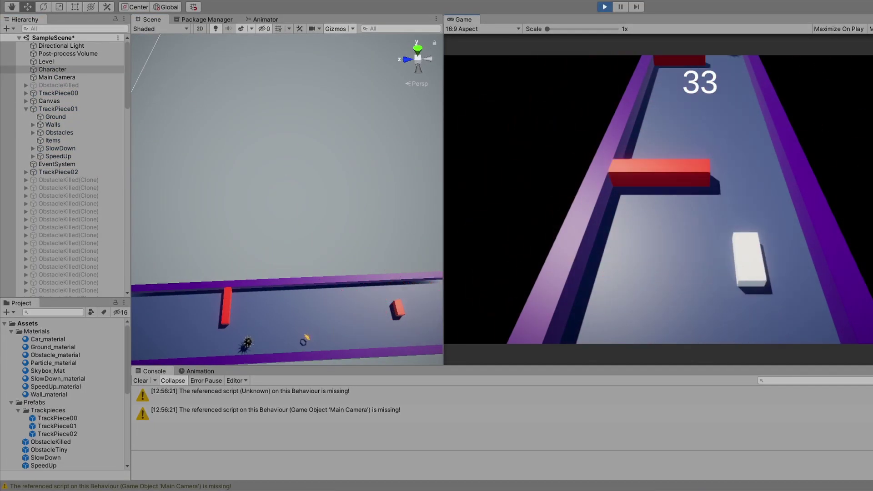
{"action": "key", "text": "ctrl+p"}
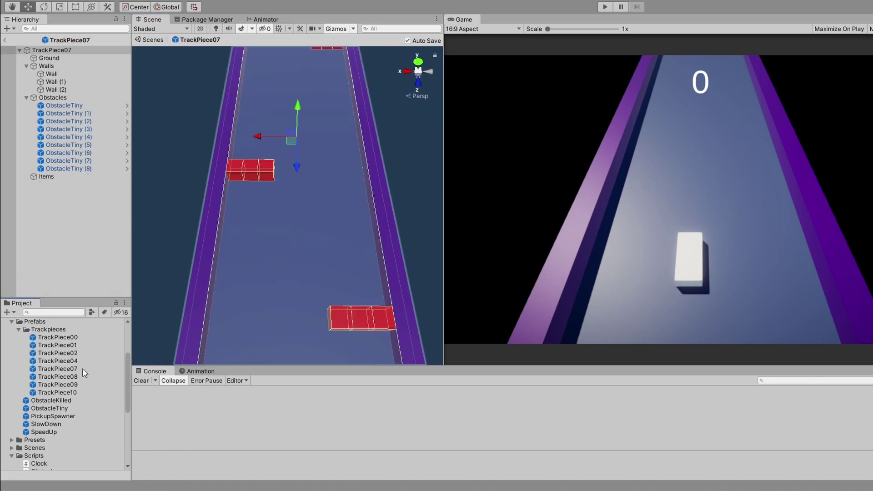
Select the track piece's PickupSpawner and duplicate a tiny obstacle block.
{"action": "left_click", "coordinate": [46, 184]}
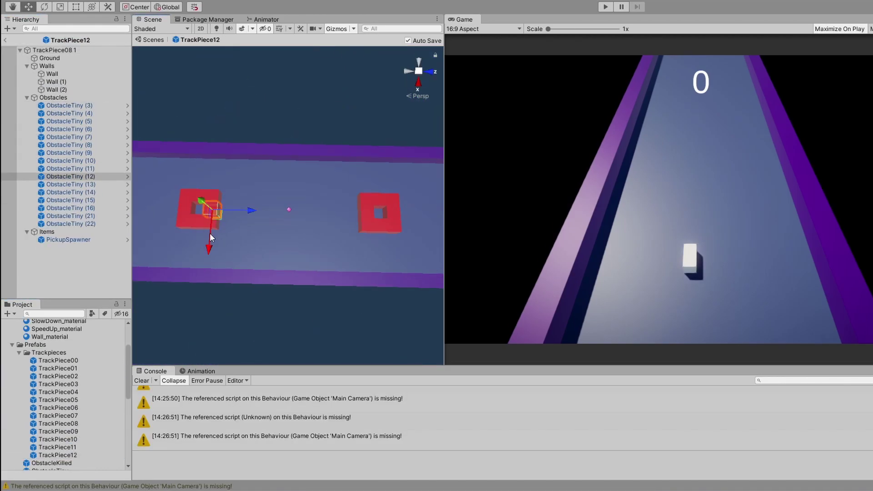
{"action": "key", "text": "ctrl+d"}
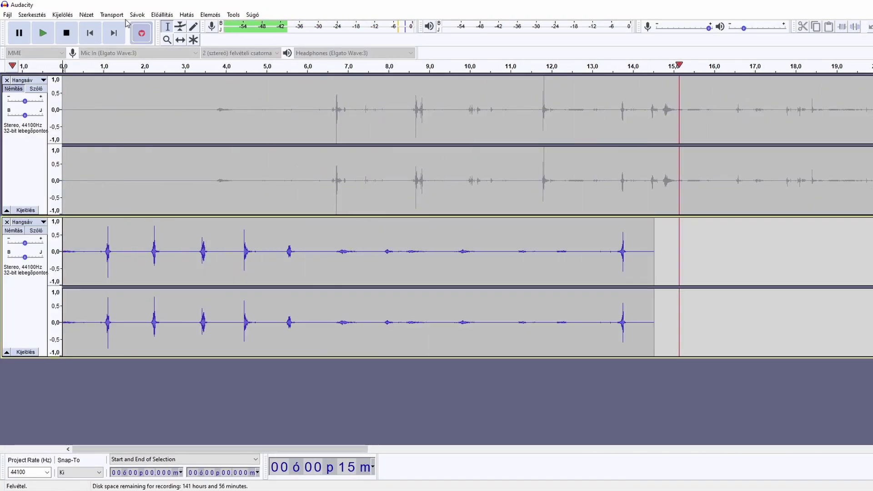
Stop the current take and start recording a new one on a third track.
{"action": "left_click", "coordinate": [66, 33]}
{"action": "left_click", "coordinate": [142, 33]}
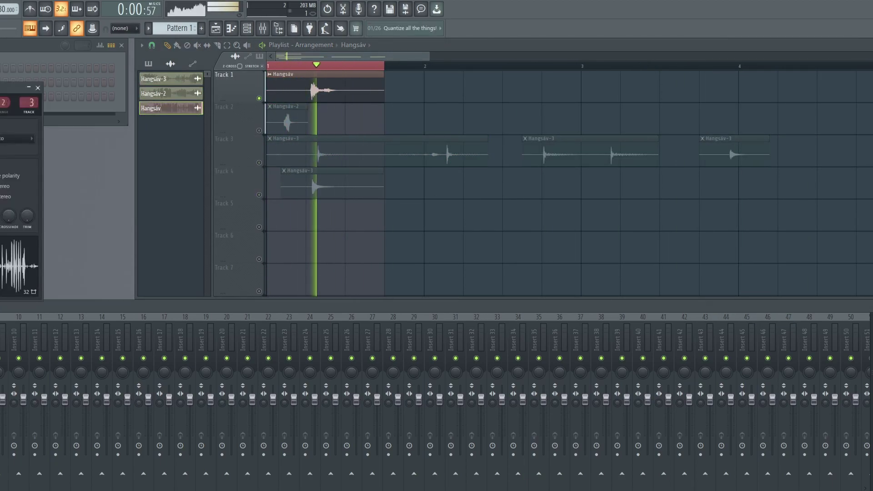
Audition the FLEX presets Oboes Sustain, Razor and Tinke Bell.
{"action": "left_click", "coordinate": [151, 348]}
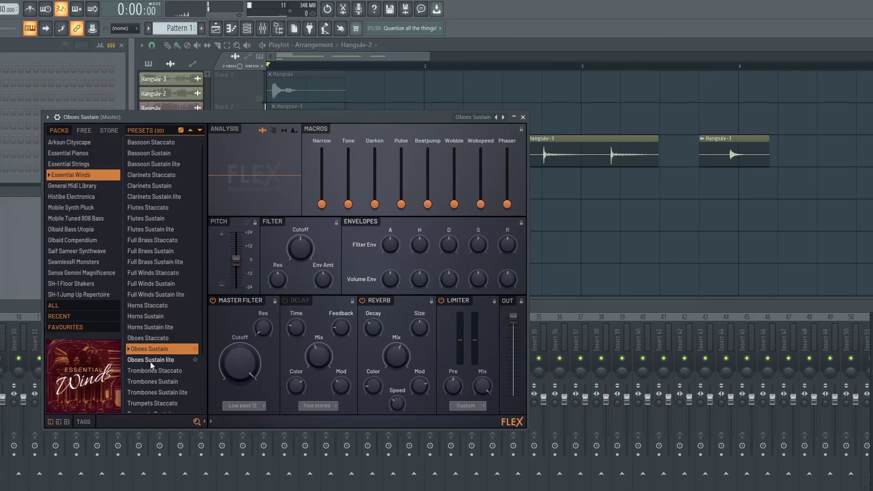
{"action": "left_click", "coordinate": [156, 253]}
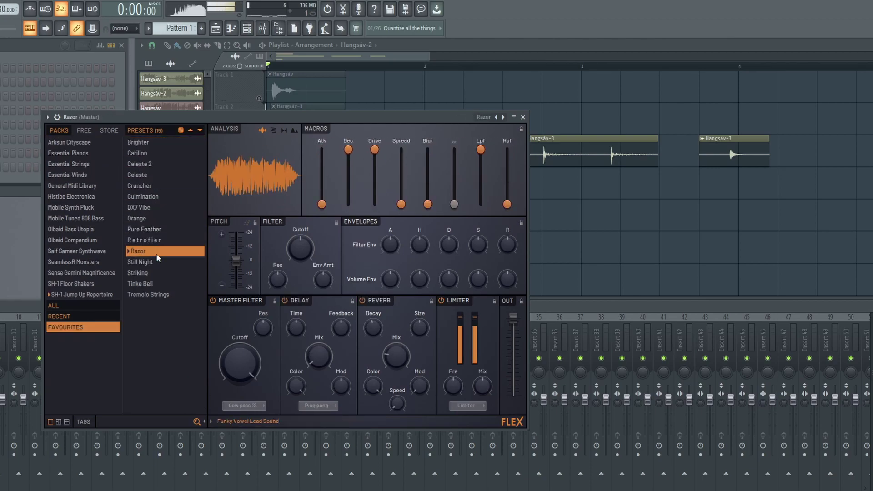
{"action": "left_click", "coordinate": [140, 283]}
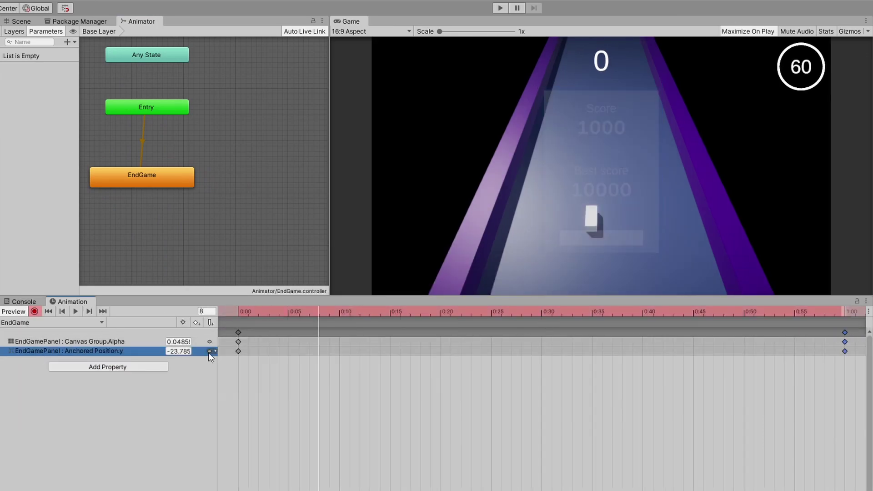
Ease the panel's Anchored Position.y curve by moving its last key to about 0:47.
{"action": "left_click", "coordinate": [246, 313]}
{"action": "key", "text": "ctrl+Tab"}
{"action": "left_click_drag", "start_coordinate": [394, 442], "coordinate": [711, 354]}
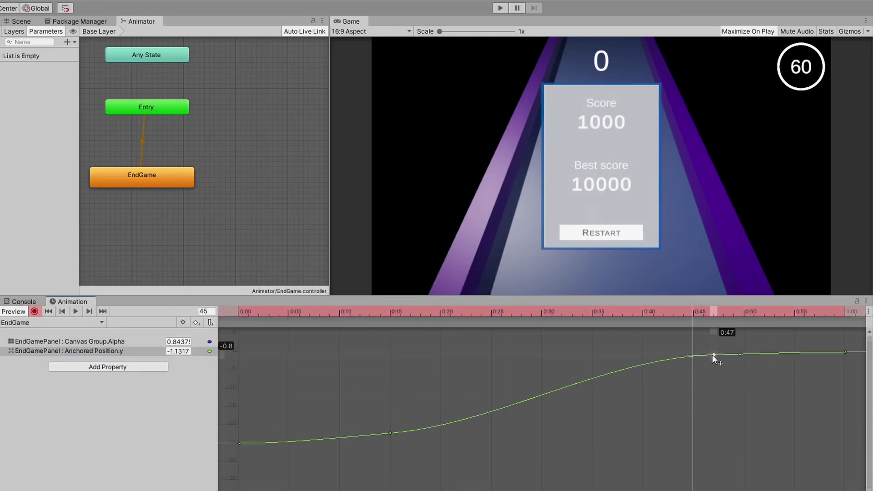
{"action": "left_click", "coordinate": [34, 311]}
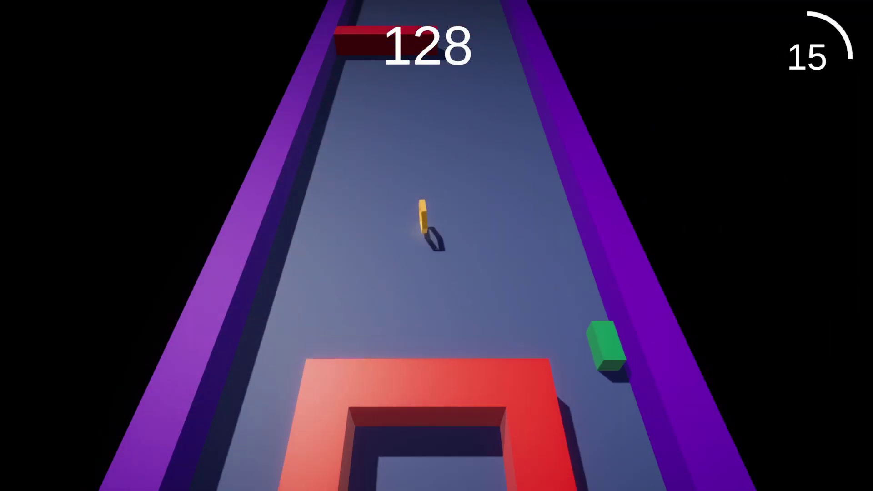